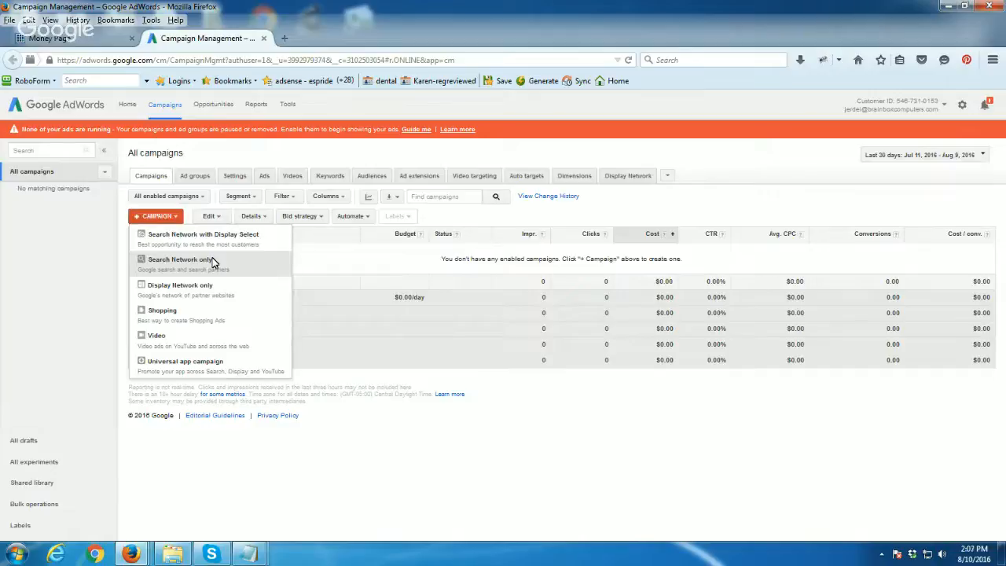
Start a new Search Network only campaign and set its type to All features
click(212, 262)
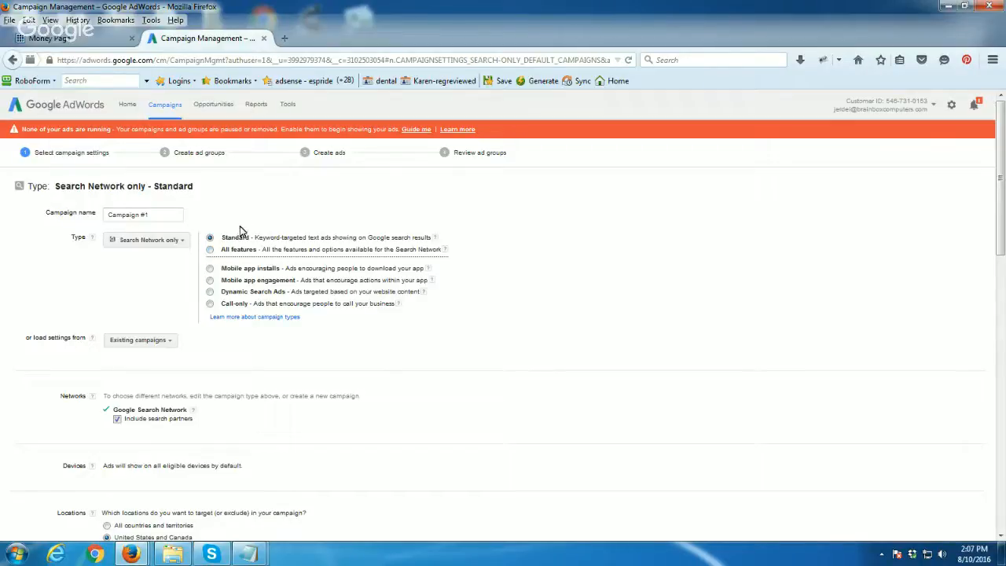
mouse_move(229, 238)
mouse_down()
mouse_move(363, 210)
mouse_move(474, 238)
mouse_move(217, 234)
mouse_up()
click(473, 238)
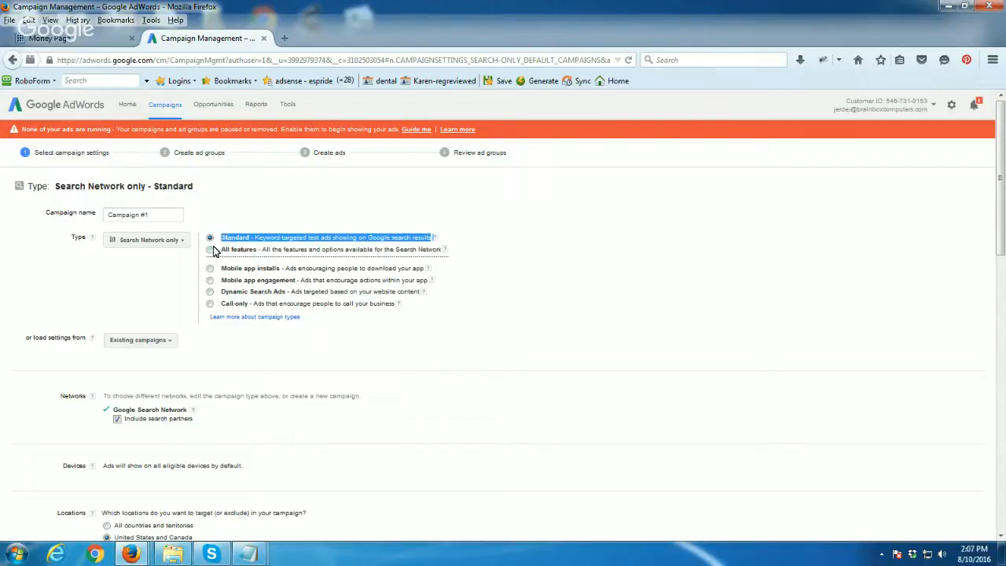
click(212, 250)
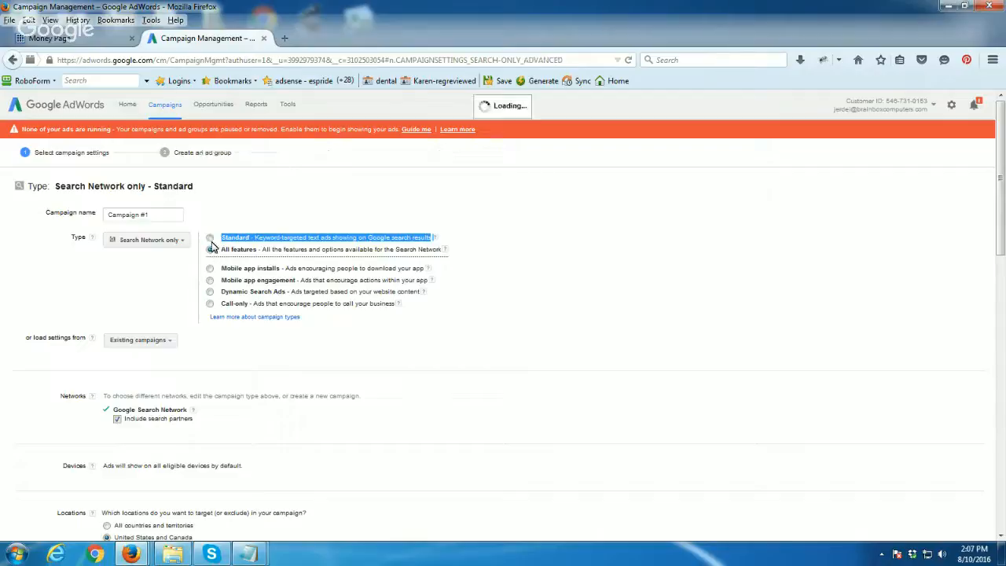
click(164, 215)
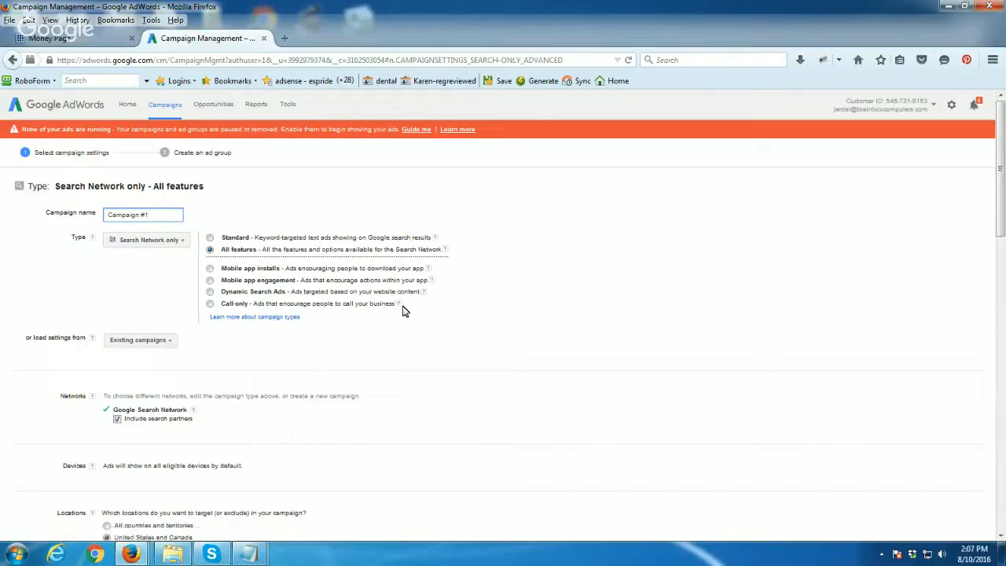
Turn off Include search partners under the campaign's Google Search Network setting
scroll(400, 322, down, 3)
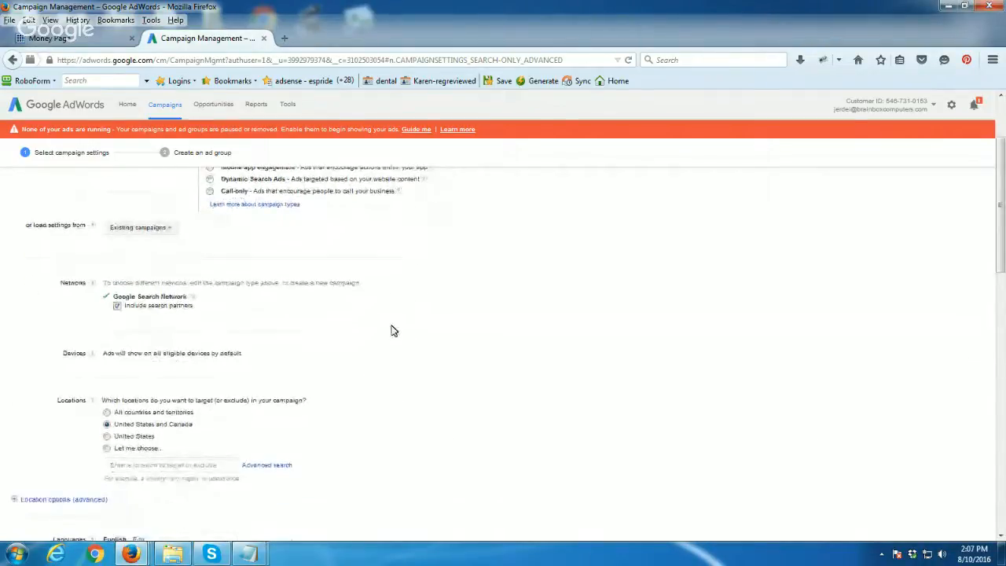
scroll(422, 298, down, 2)
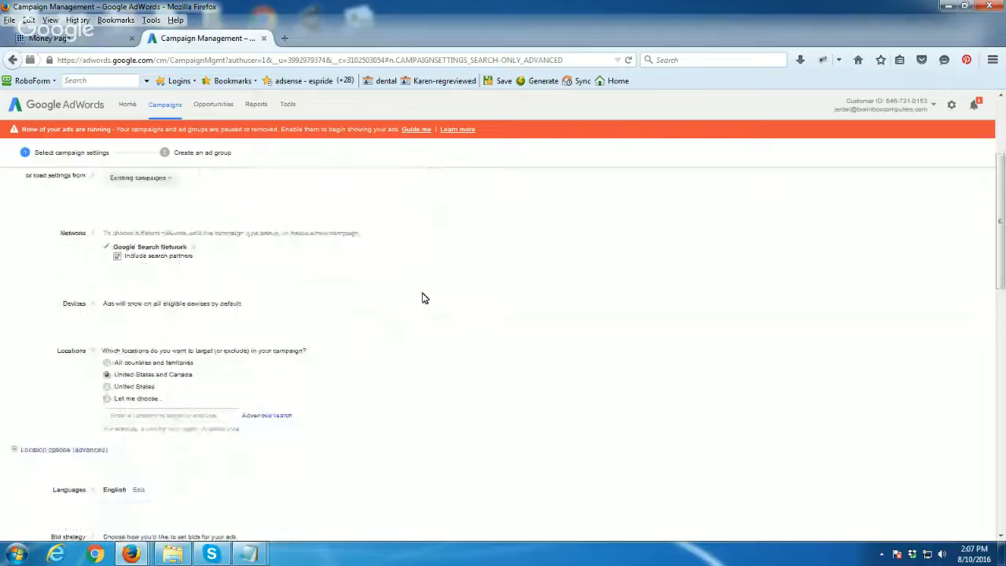
click(117, 250)
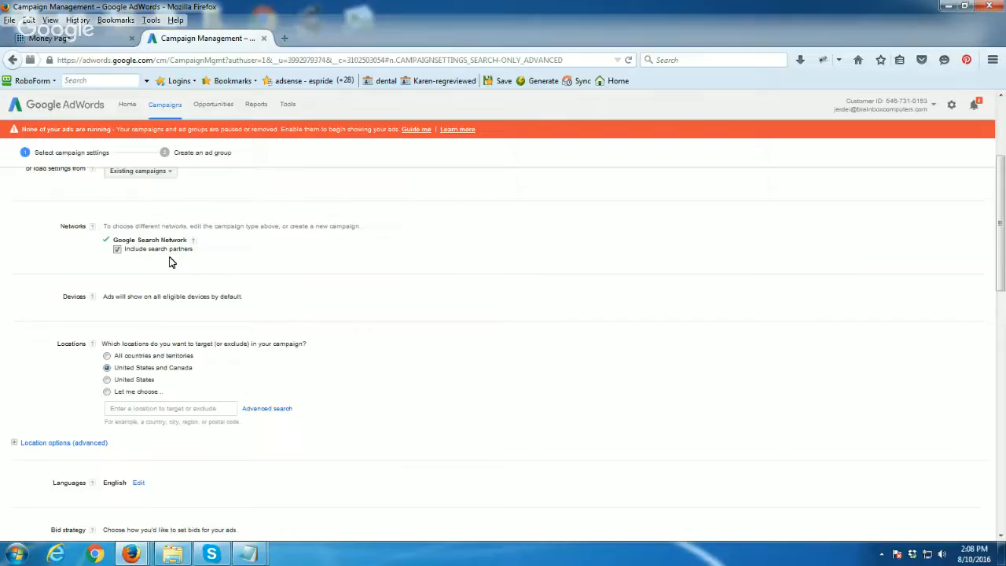
click(144, 250)
drag(183, 250, 114, 248)
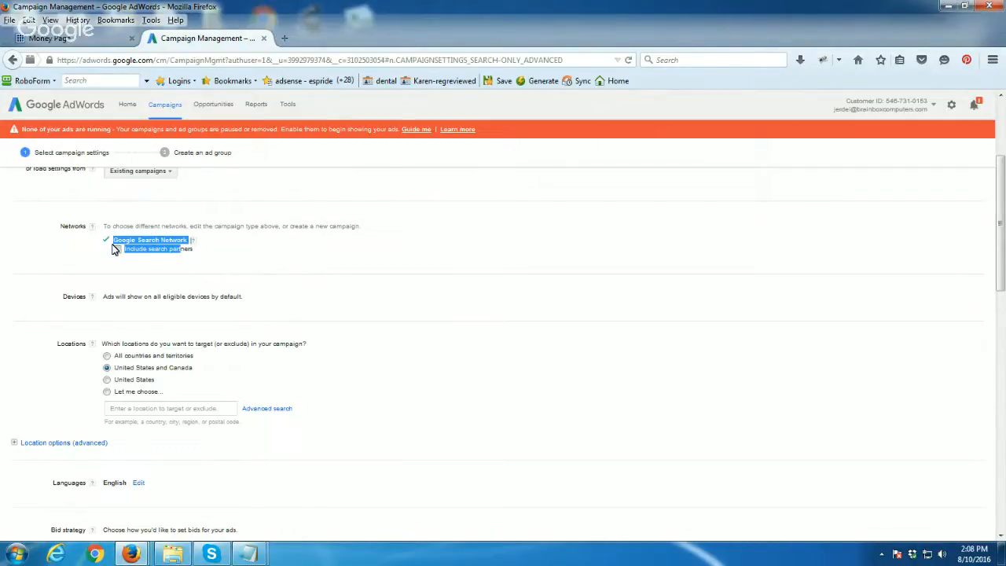
click(243, 250)
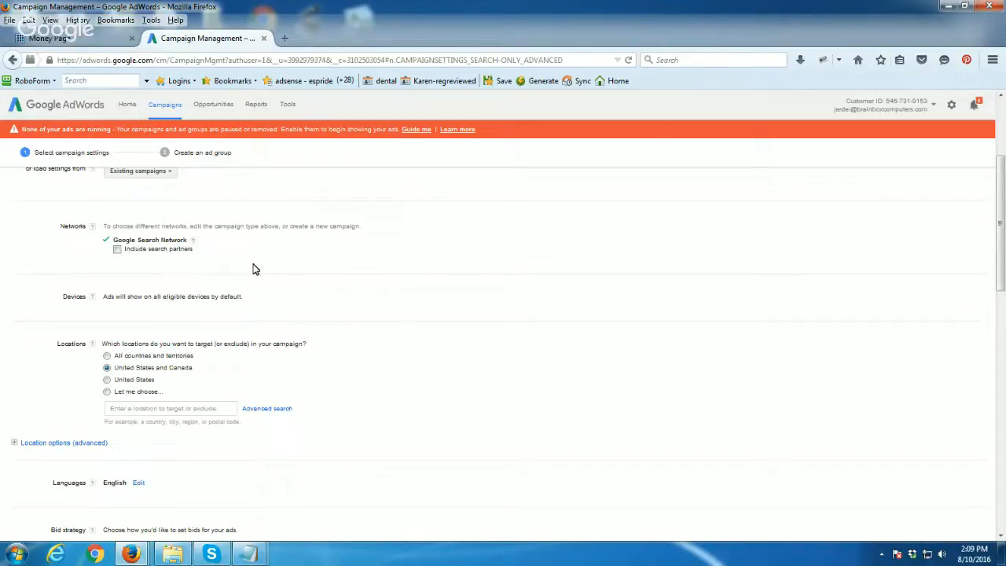
Choose custom locations for the campaign and target the city of Denver, Colorado, United States
scroll(253, 268, down, 1)
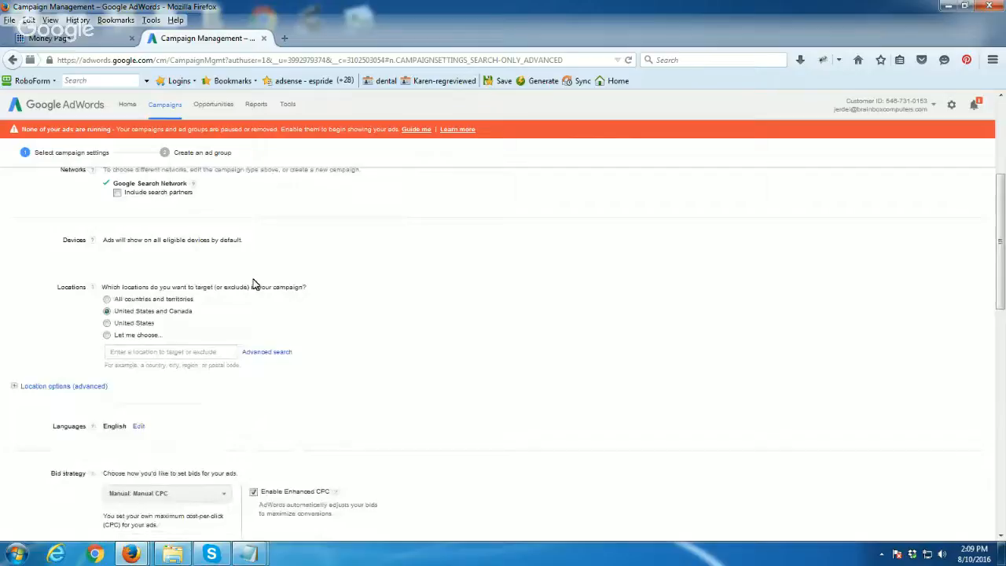
scroll(253, 284, down, 1)
click(203, 298)
text(denver)
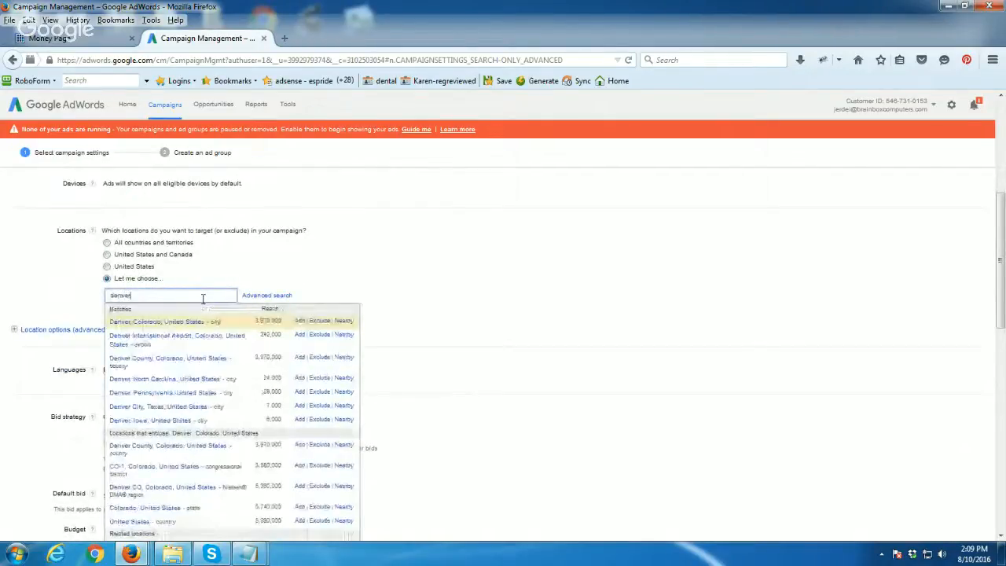
click(299, 322)
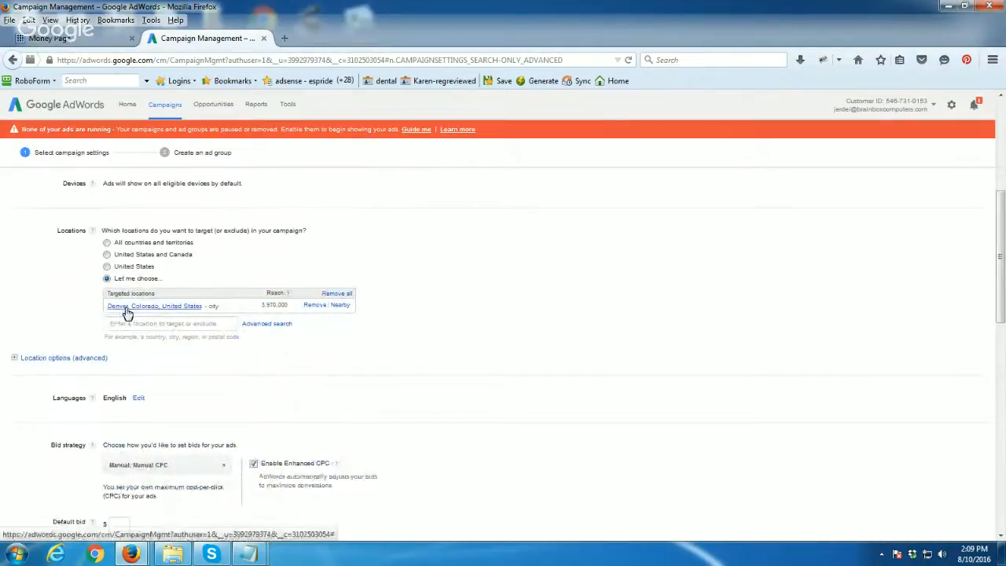
Use the advanced location search to exclude postal code 80239, Colorado, from the locations near Denver
click(268, 324)
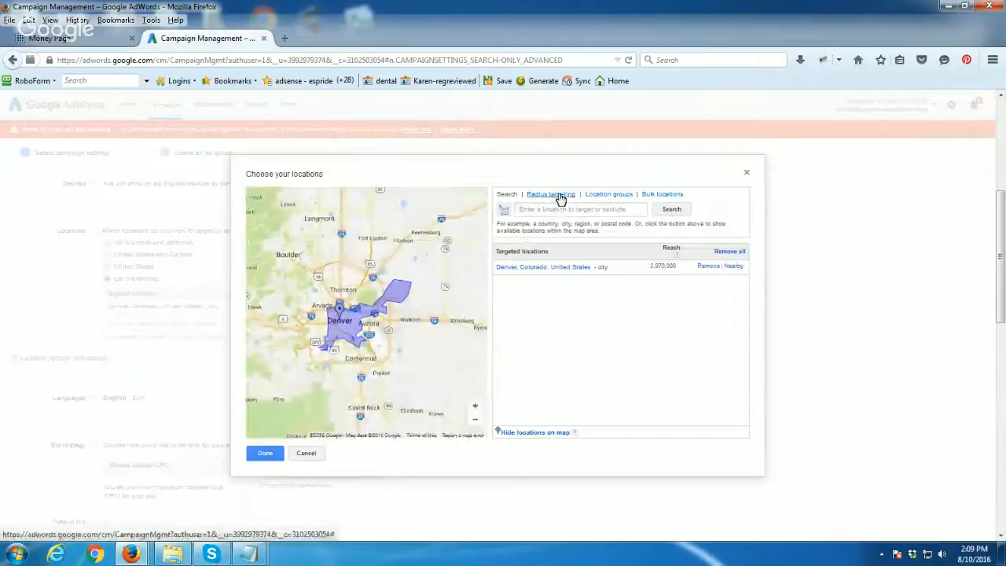
click(561, 196)
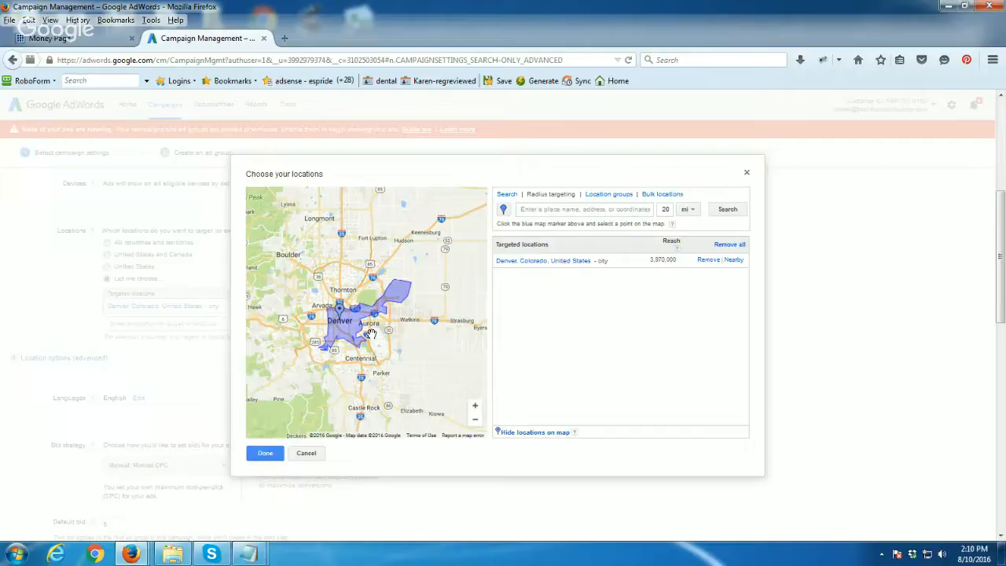
click(508, 195)
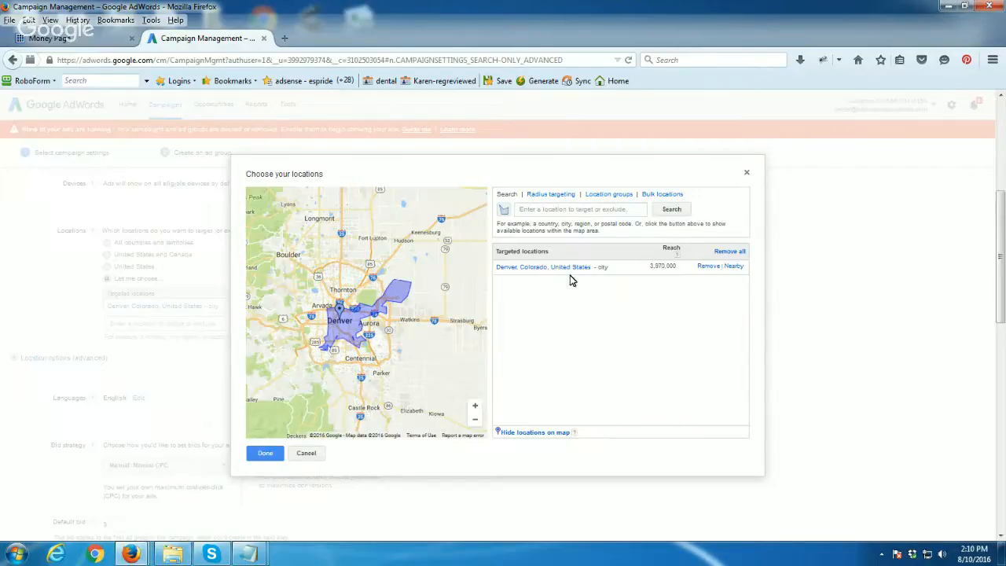
click(733, 267)
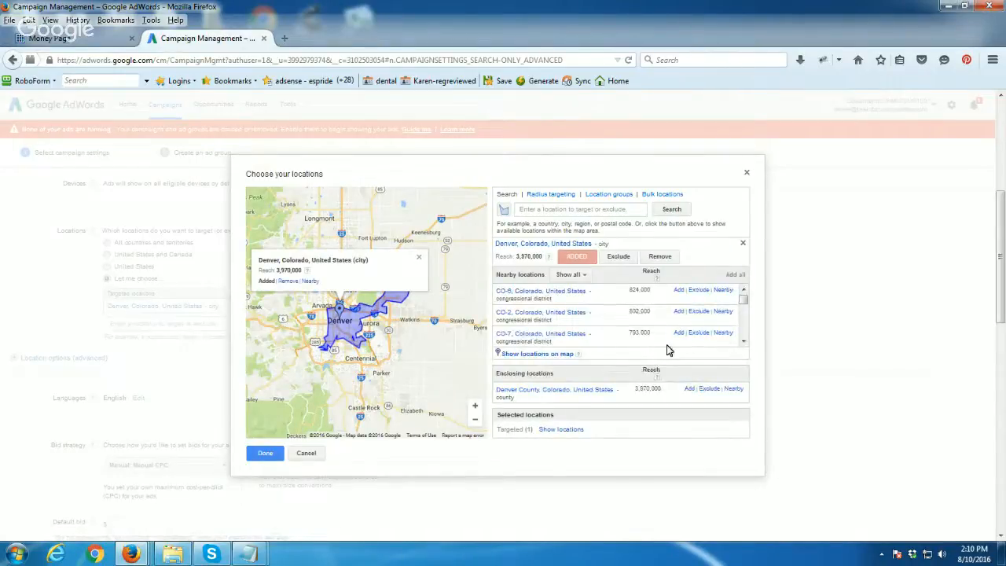
scroll(667, 346, down, 5)
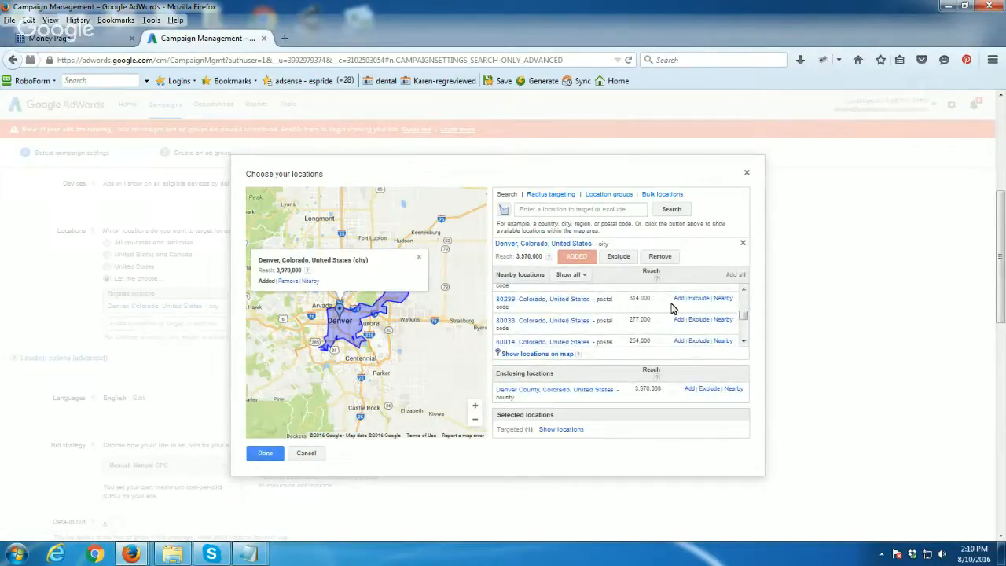
click(698, 299)
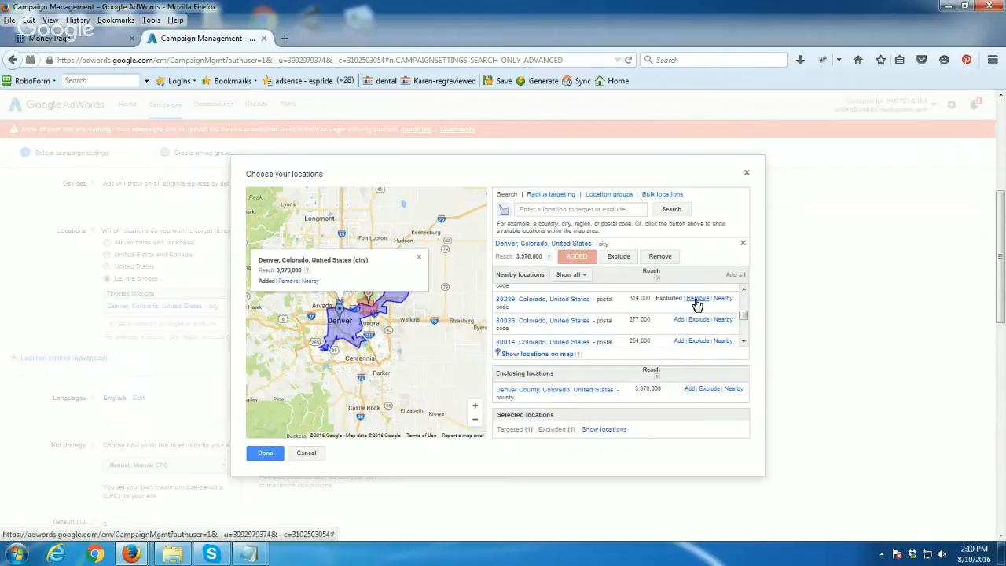
click(418, 257)
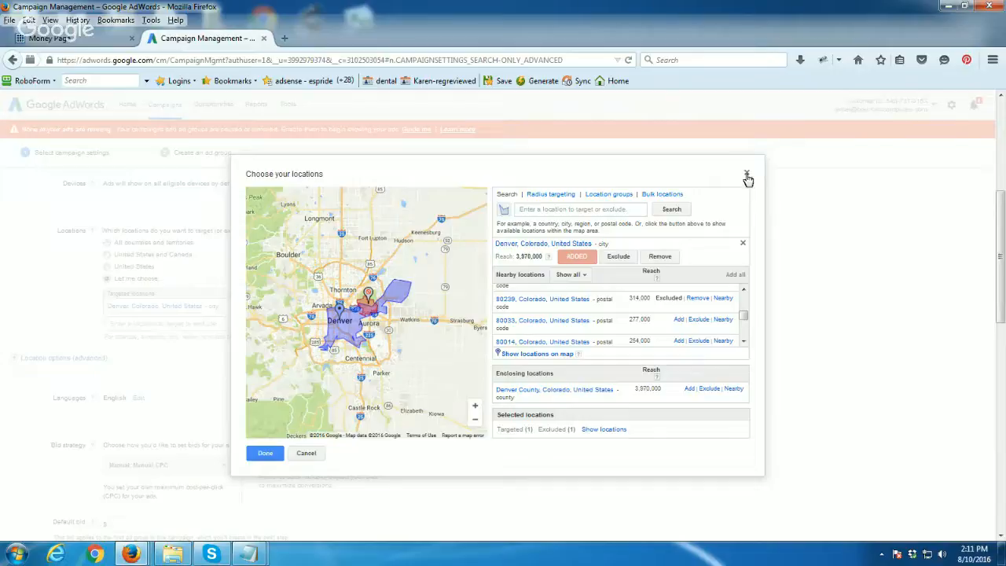
click(748, 174)
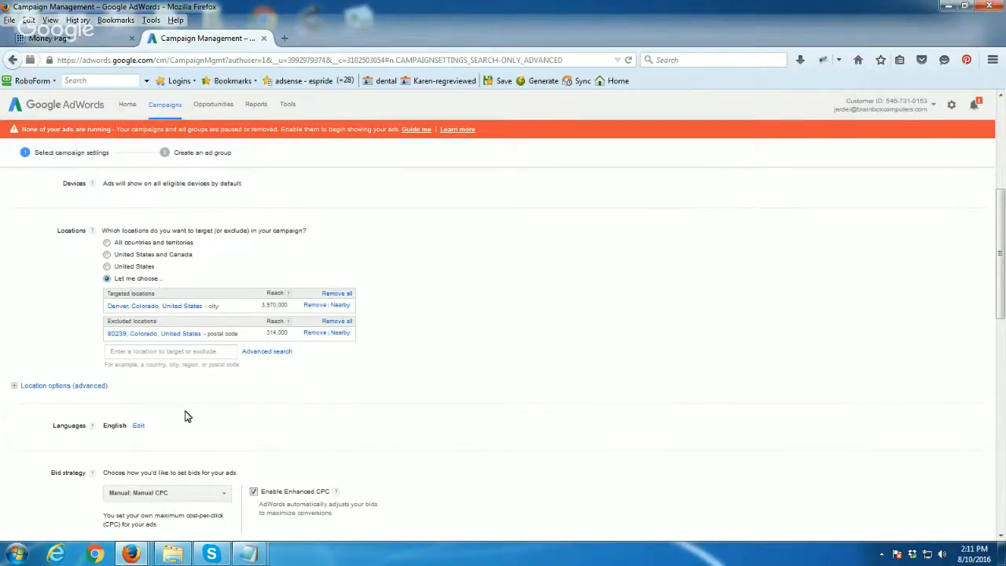
Set the advanced location targeting option to "People in my targeted location"
click(19, 387)
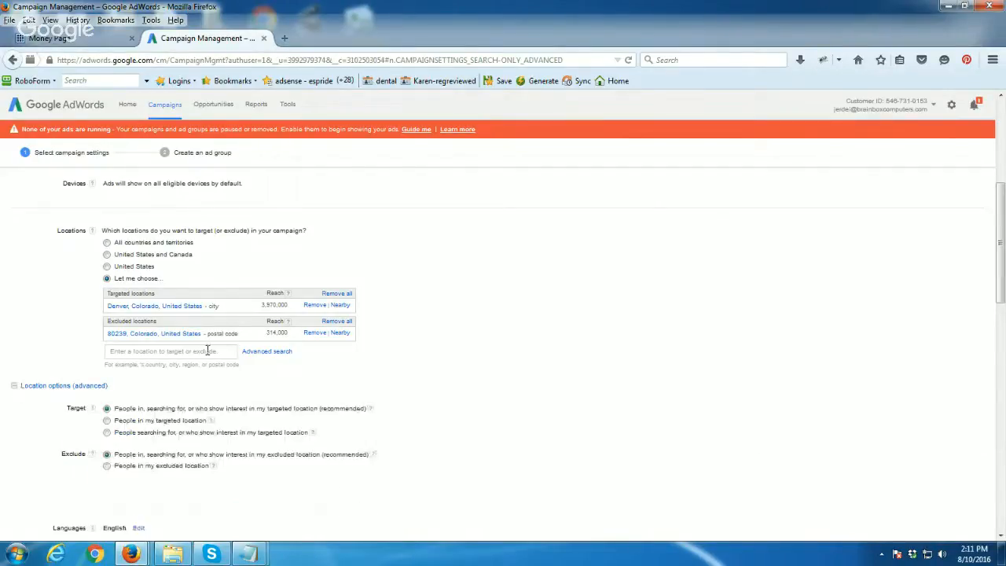
scroll(207, 351, down, 3)
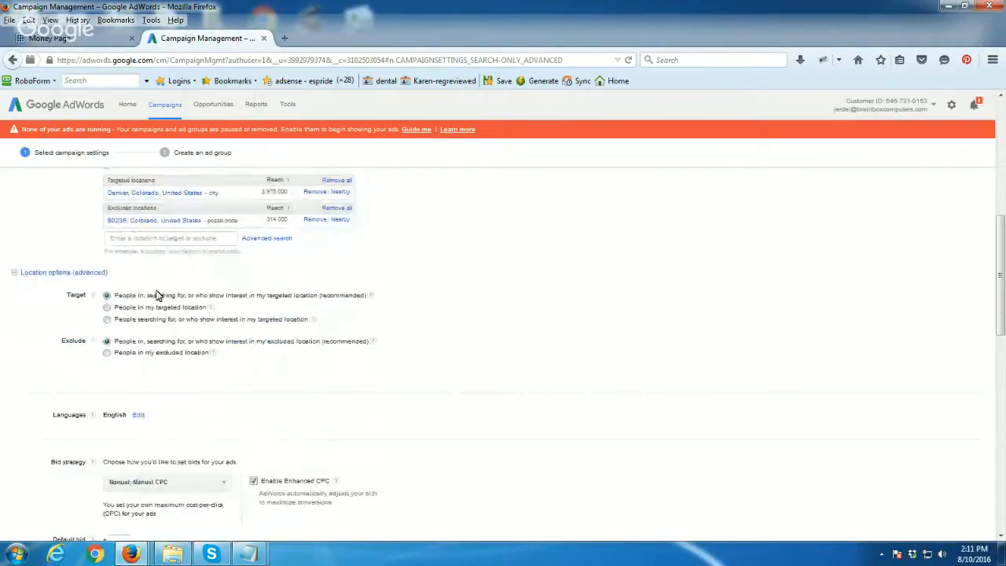
drag(399, 299, 318, 291)
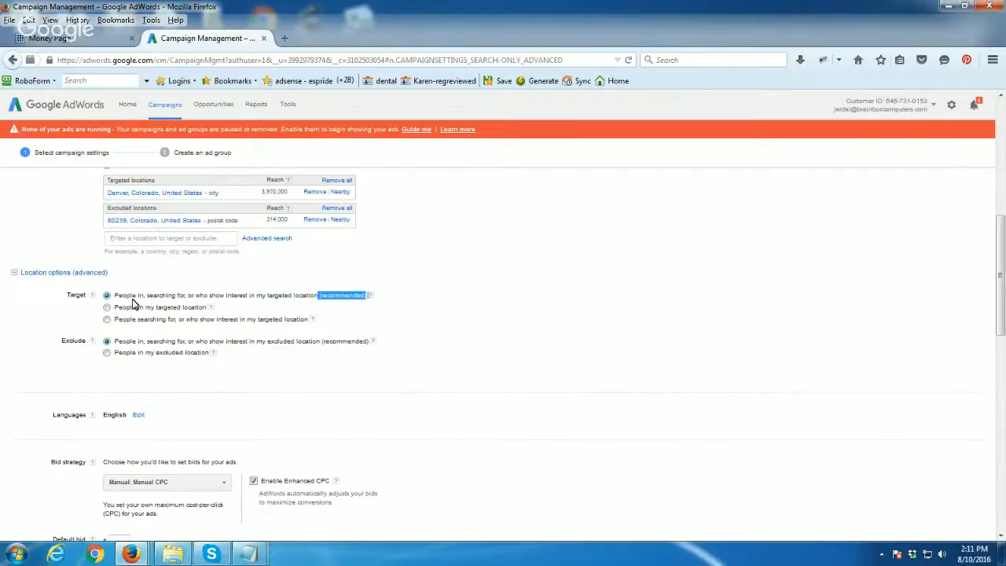
click(407, 304)
drag(391, 306, 117, 307)
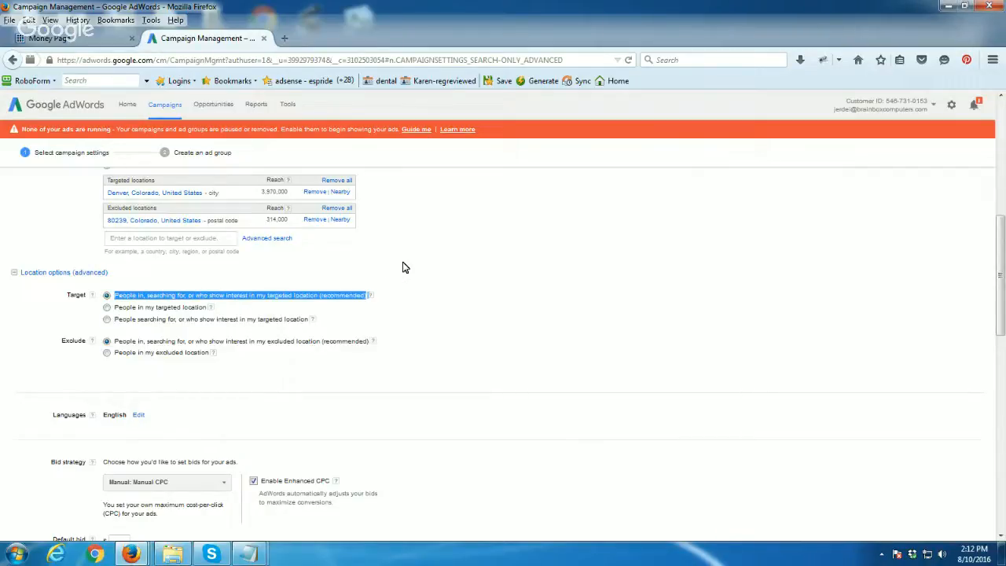
click(422, 307)
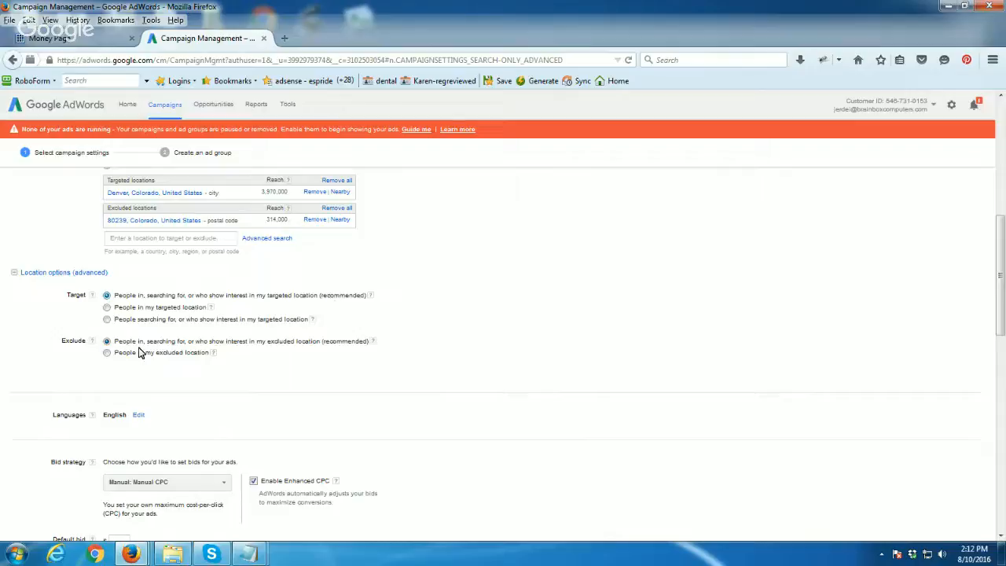
click(163, 308)
Edit the campaign's language settings to target all languages
scroll(316, 268, down, 4)
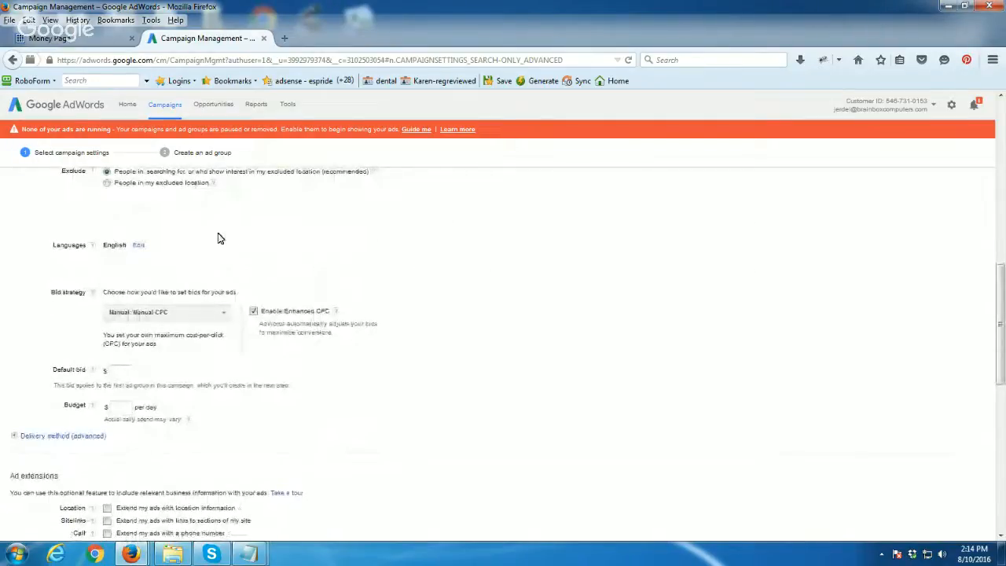
click(140, 245)
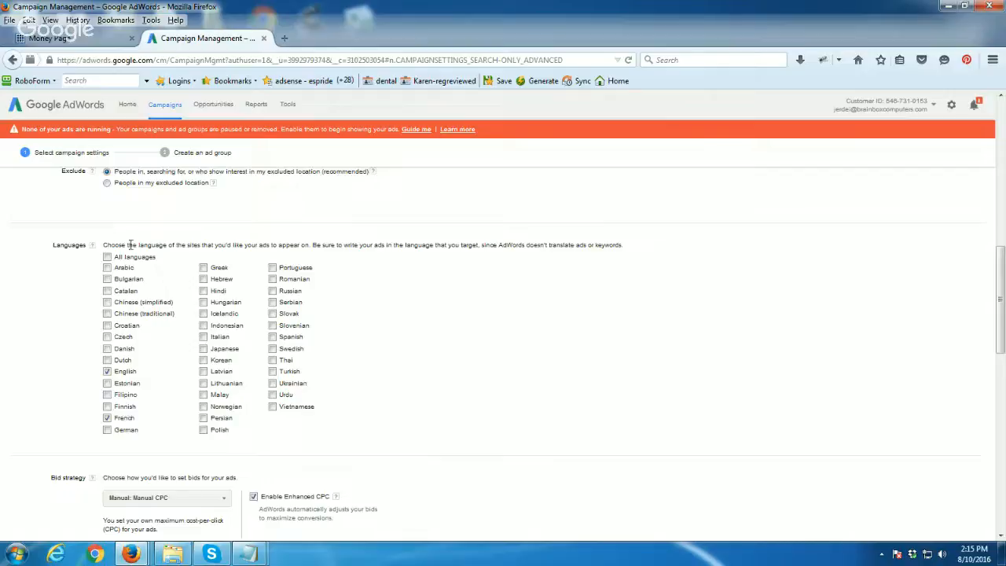
click(107, 258)
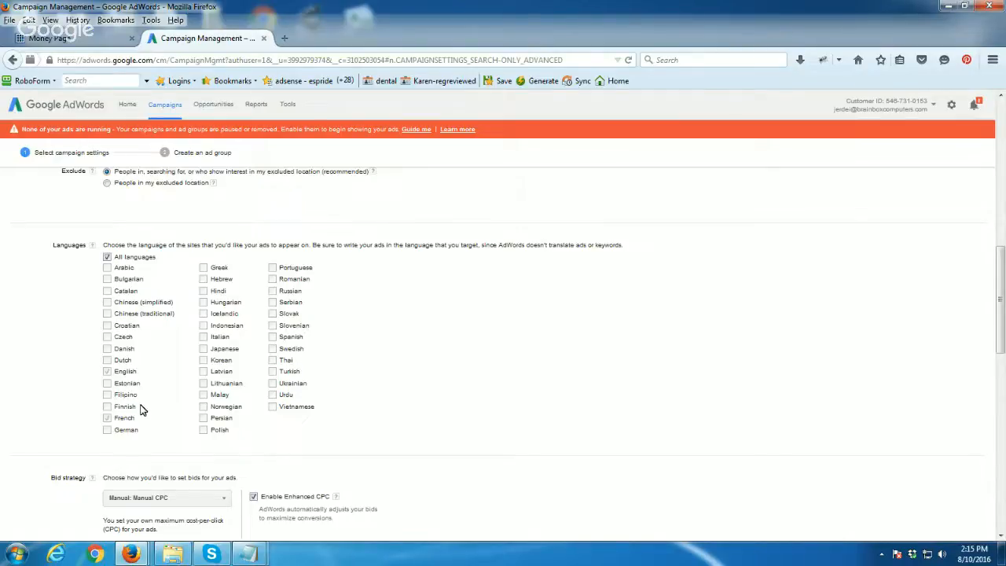
mouse_move(135, 419)
mouse_down()
mouse_move(119, 418)
mouse_move(139, 423)
mouse_up()
drag(289, 439, 106, 262)
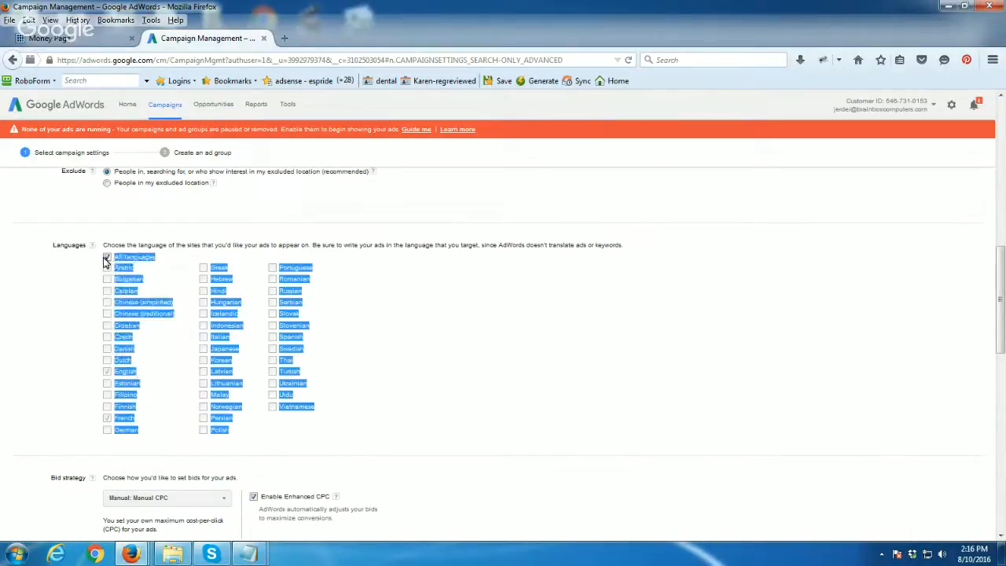
click(496, 309)
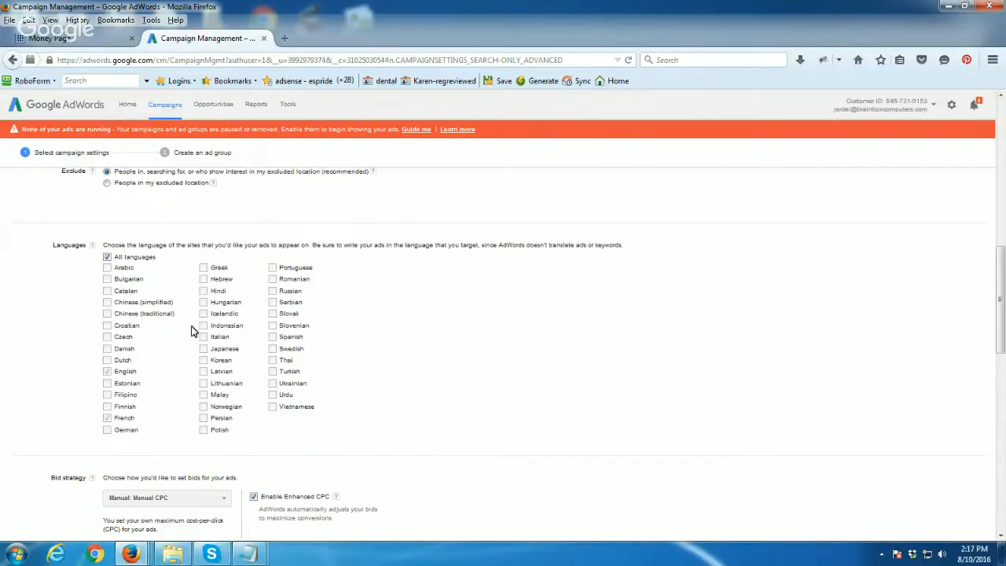
Review the location and language settings and the Enhanced CPC option of the bid strategy
scroll(194, 330, up, 3)
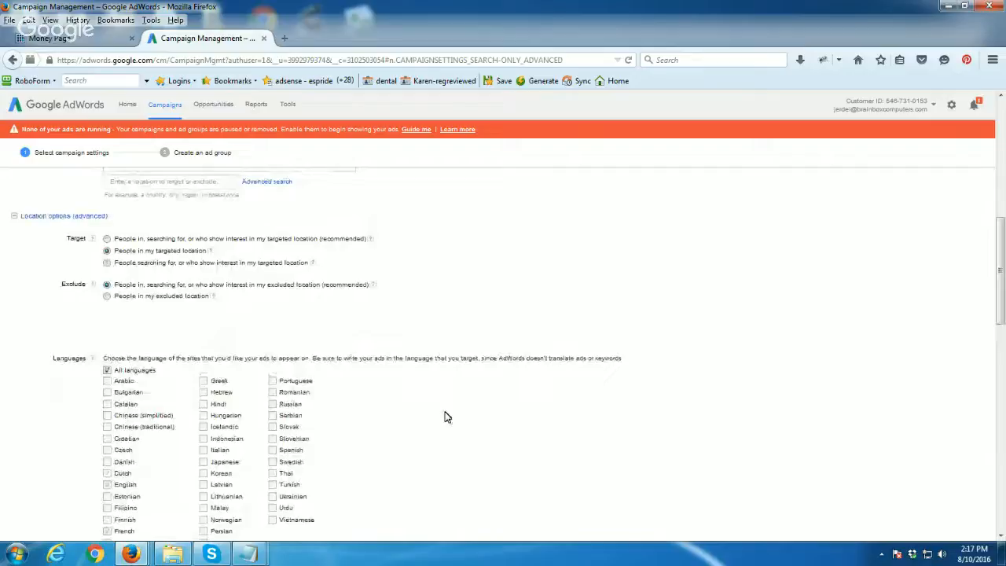
scroll(446, 417, down, 4)
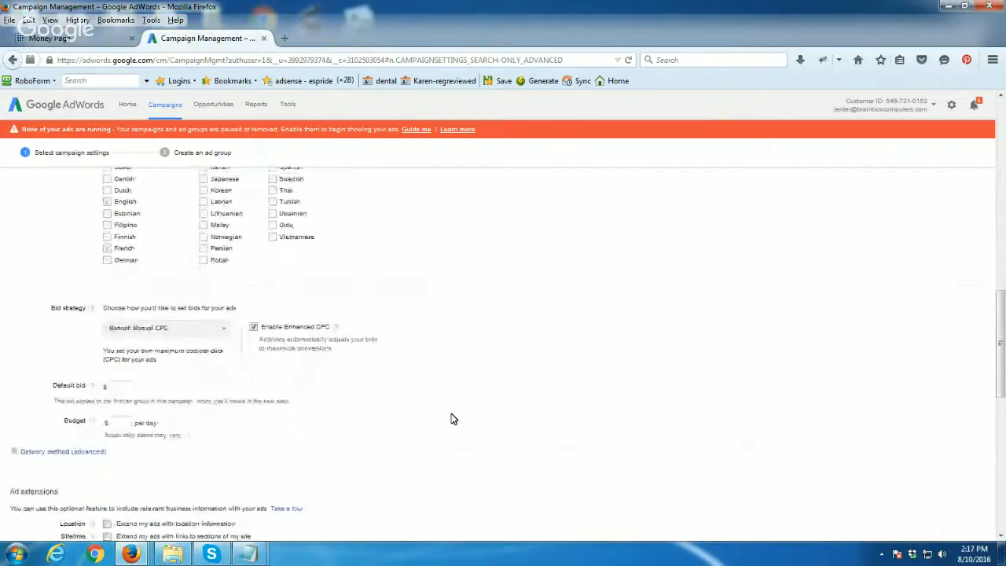
scroll(451, 418, up, 3)
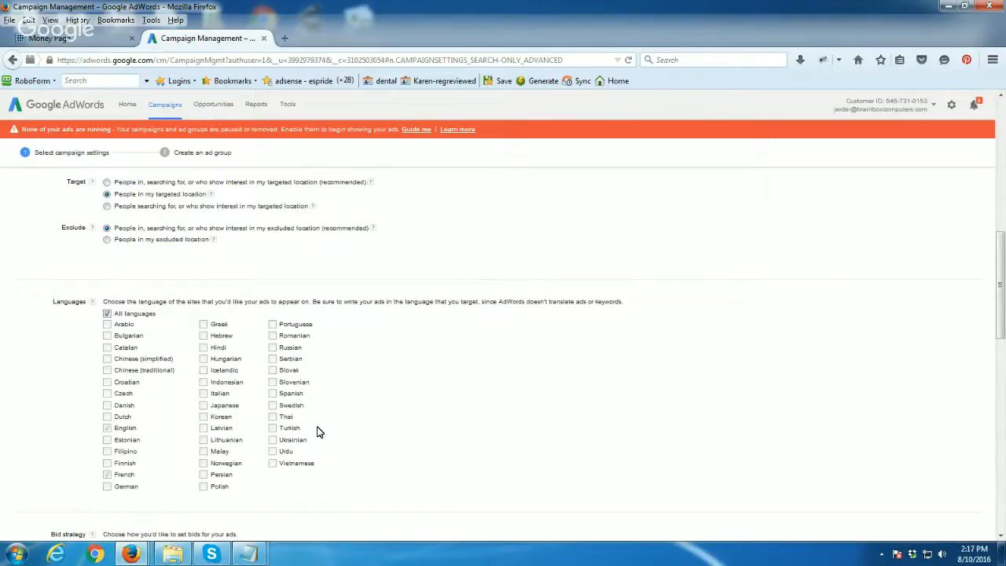
scroll(320, 431, down, 3)
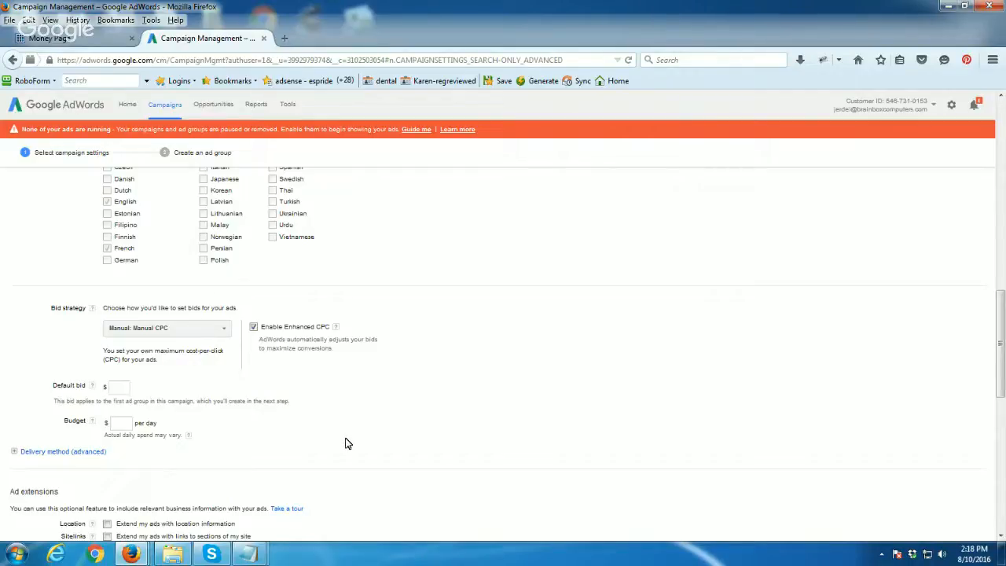
drag(398, 370, 269, 327)
click(402, 382)
drag(339, 382, 264, 336)
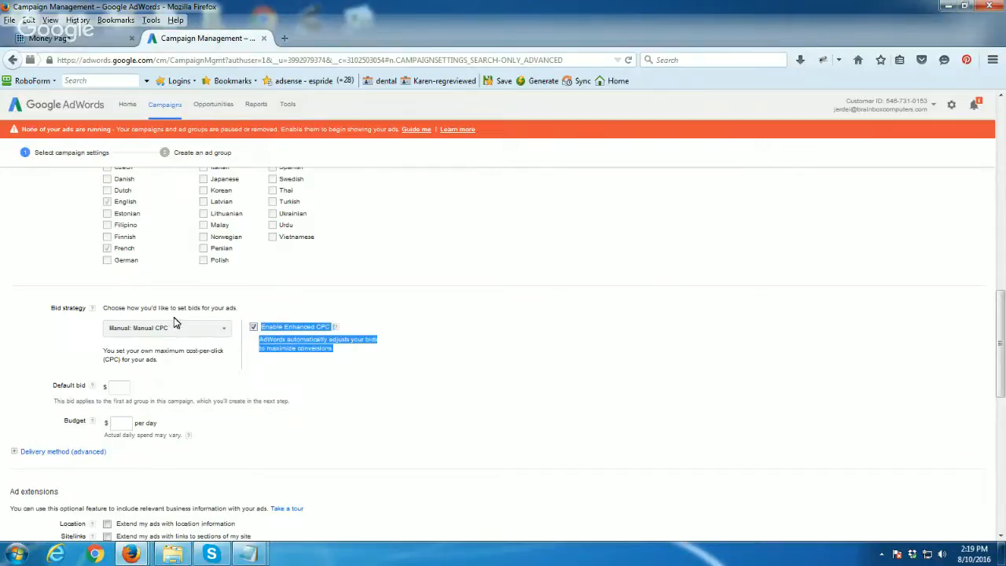
Set the campaign's default bid to $1 and its budget to $20 per day
click(387, 398)
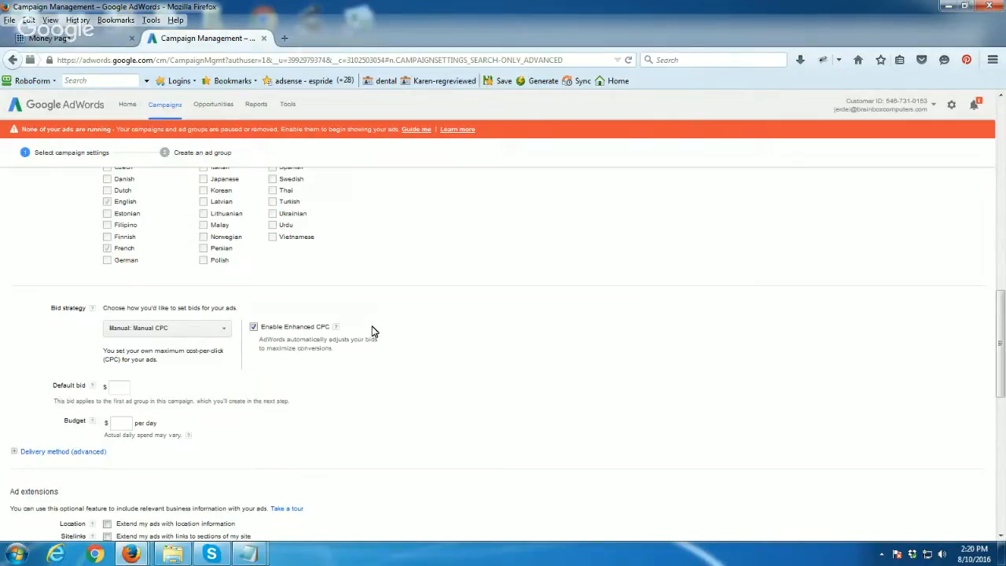
scroll(374, 331, down, 1)
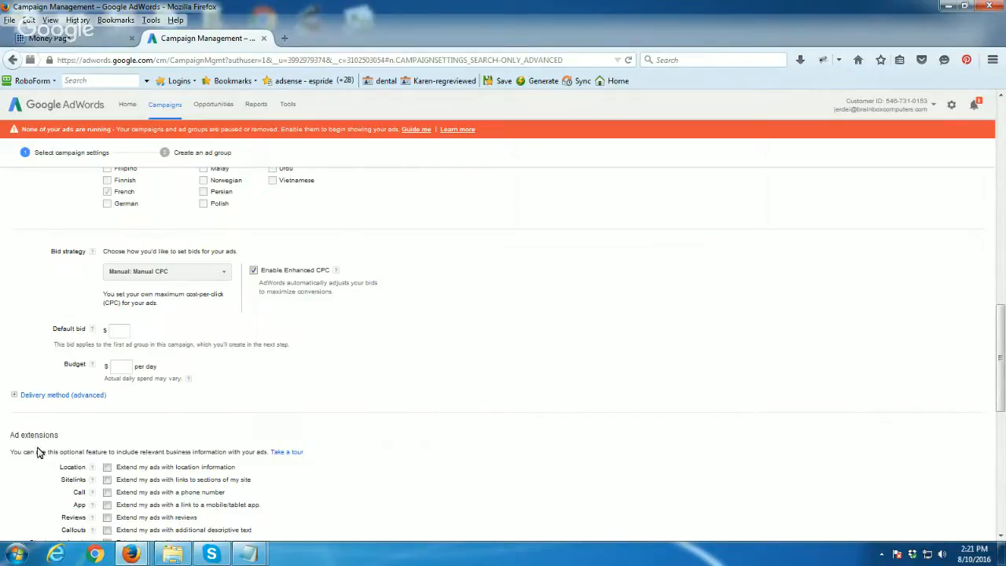
click(116, 331)
click(373, 392)
scroll(325, 328, down, 1)
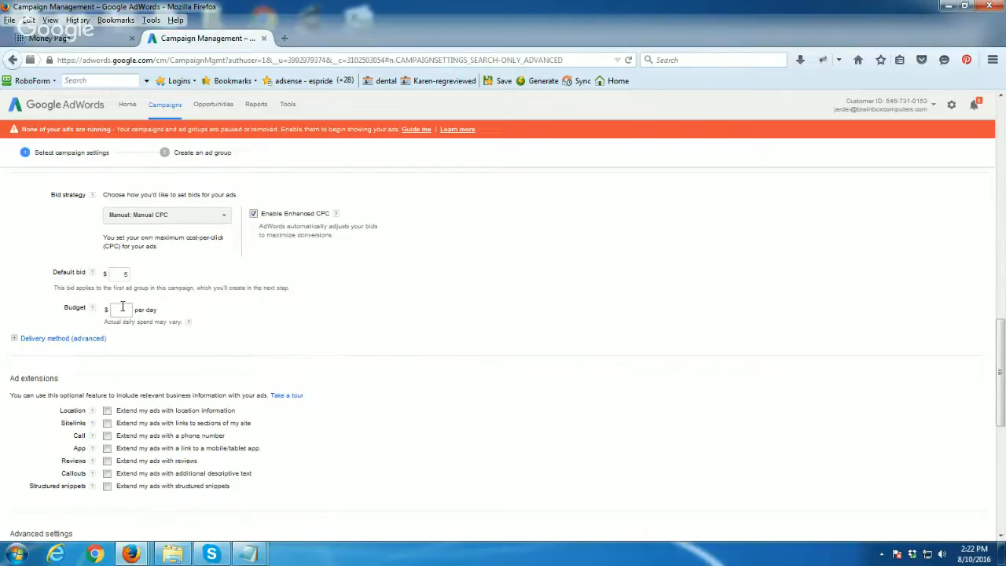
click(122, 307)
double_click(128, 275)
text(1)
click(122, 308)
text(20)
click(241, 308)
Expand the advanced delivery method settings and review the Standard and Accelerated options alongside the budget
drag(118, 312, 135, 308)
click(15, 340)
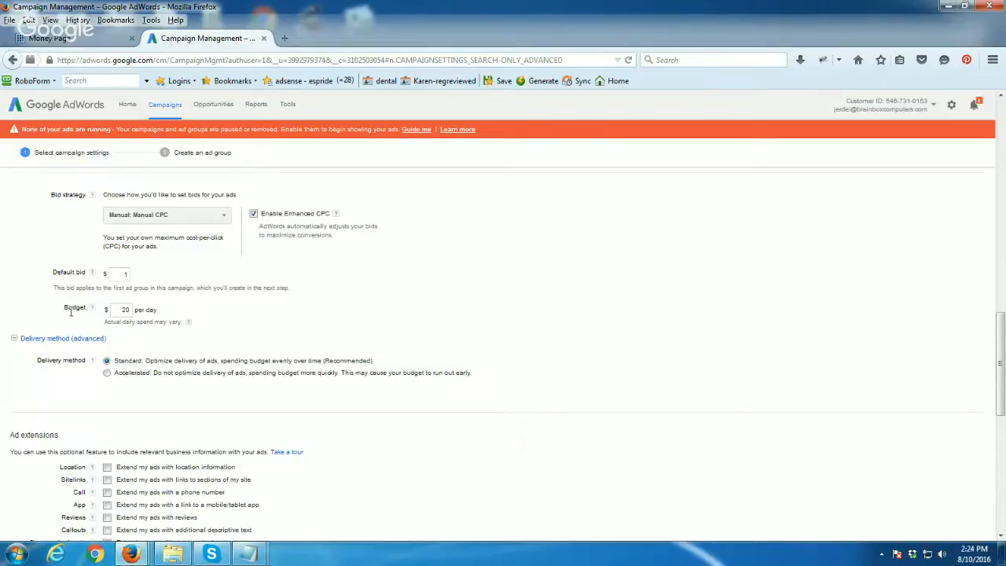
drag(62, 308, 93, 310)
scroll(414, 331, down, 1)
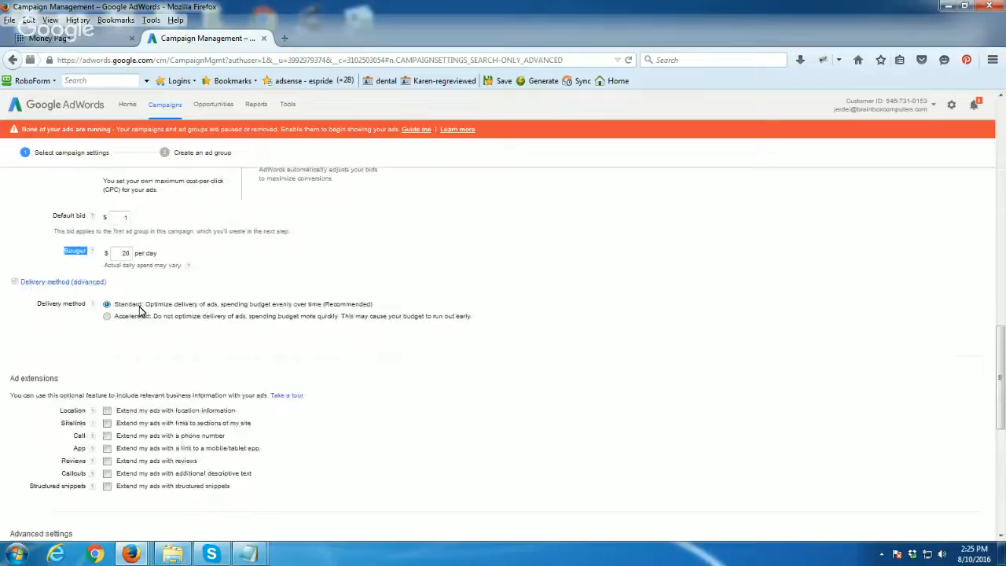
scroll(213, 312, down, 1)
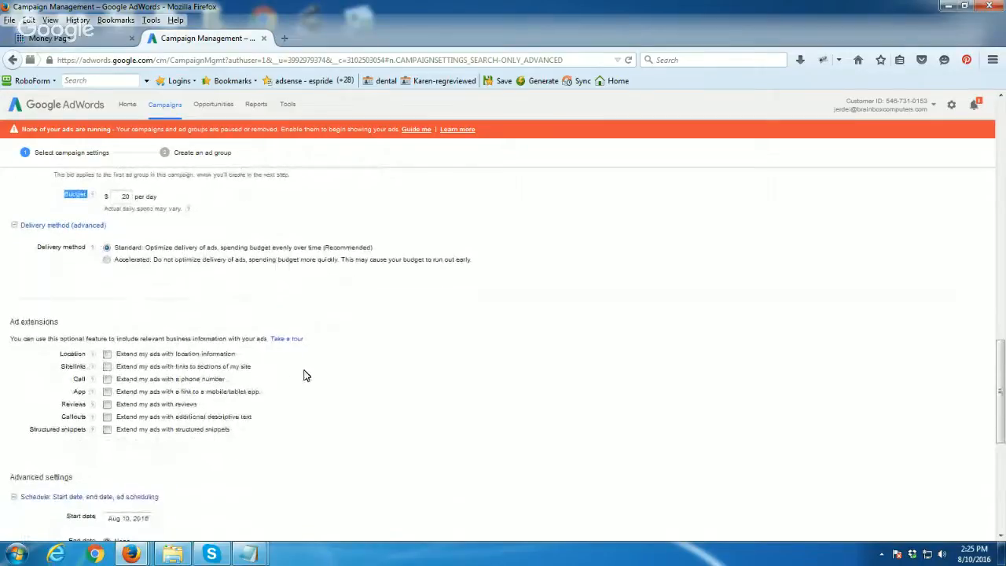
Review the available ad extensions, including the location, sitelinks, call and callouts options
scroll(307, 376, down, 1)
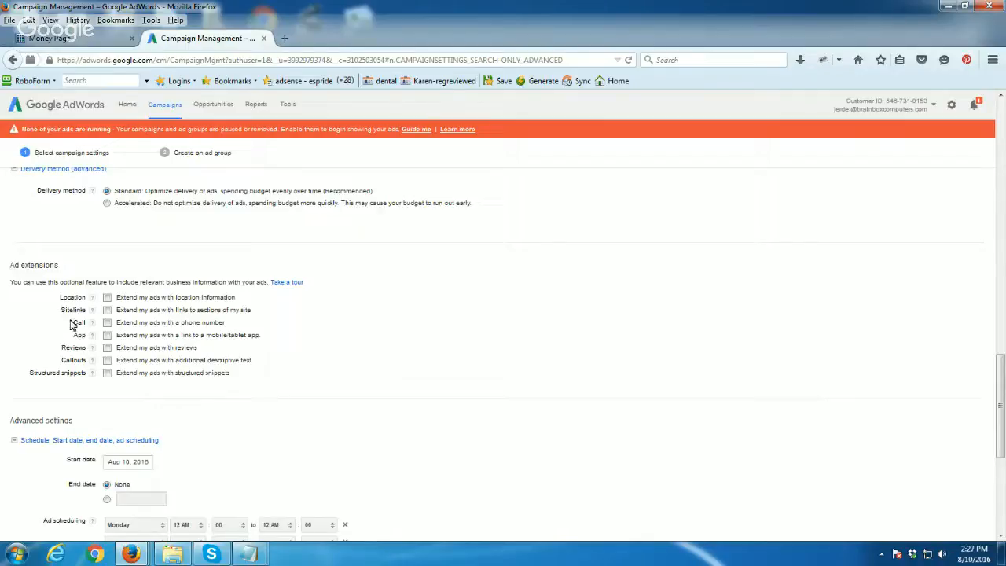
drag(59, 299, 88, 304)
drag(248, 300, 49, 336)
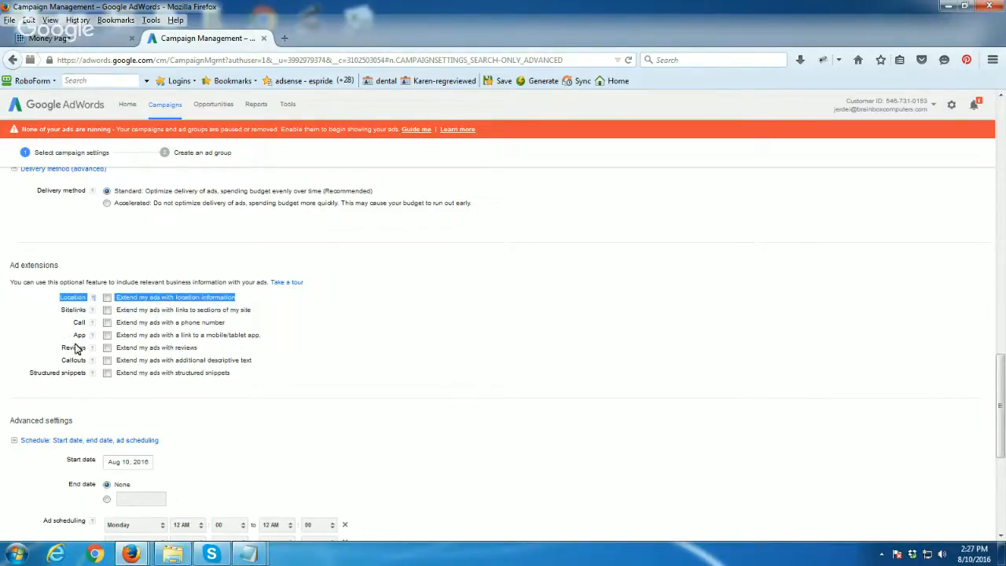
click(330, 305)
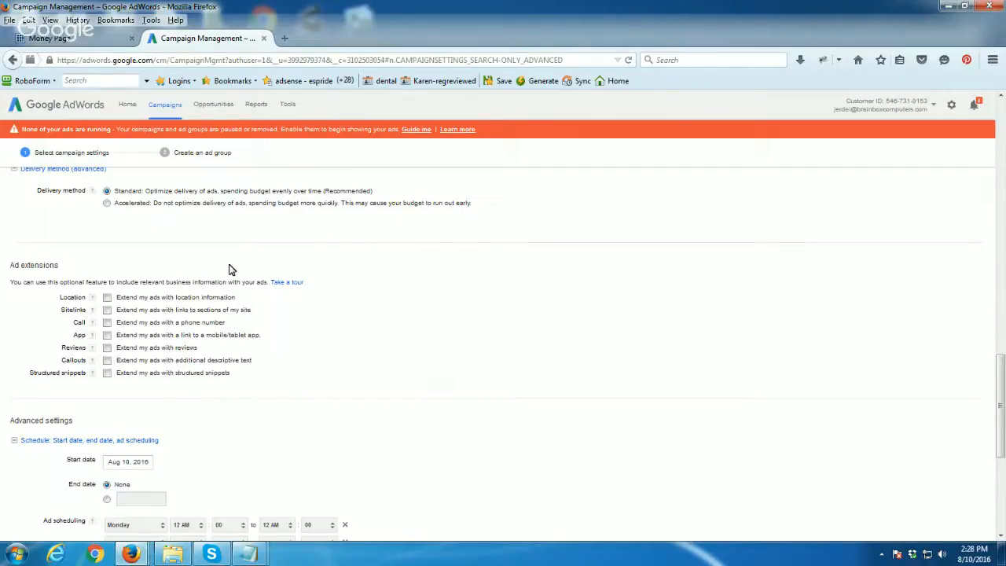
scroll(228, 271, down, 1)
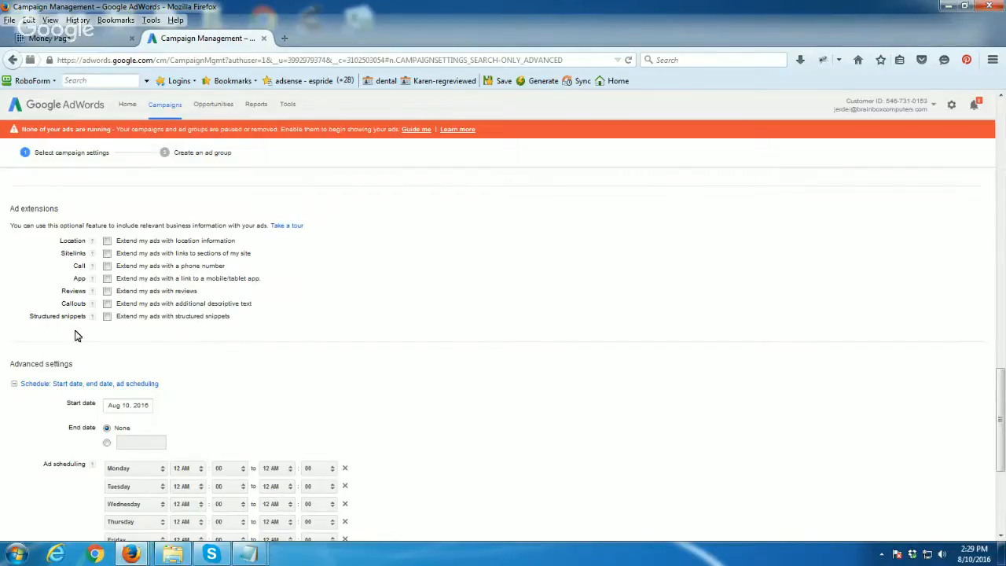
drag(61, 303, 122, 299)
scroll(325, 207, down, 2)
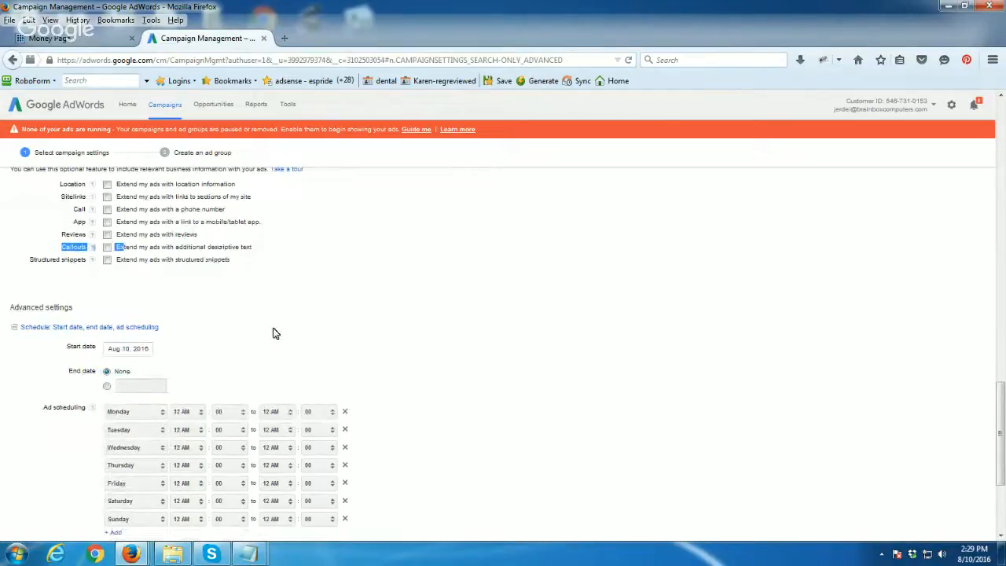
Remove Sunday from the ad schedule and set Monday's start time to 7 AM
scroll(275, 333, down, 2)
click(364, 264)
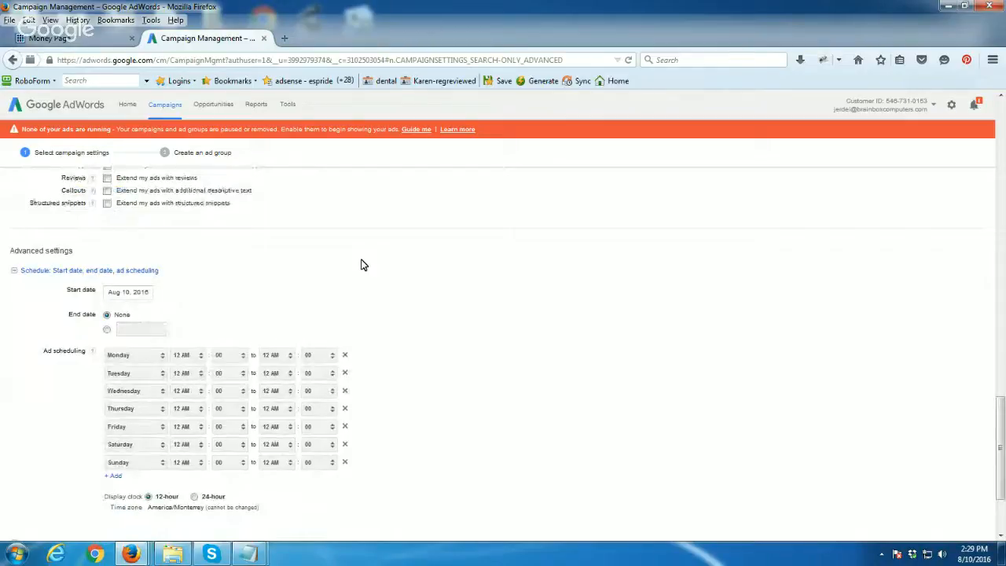
scroll(358, 248, down, 2)
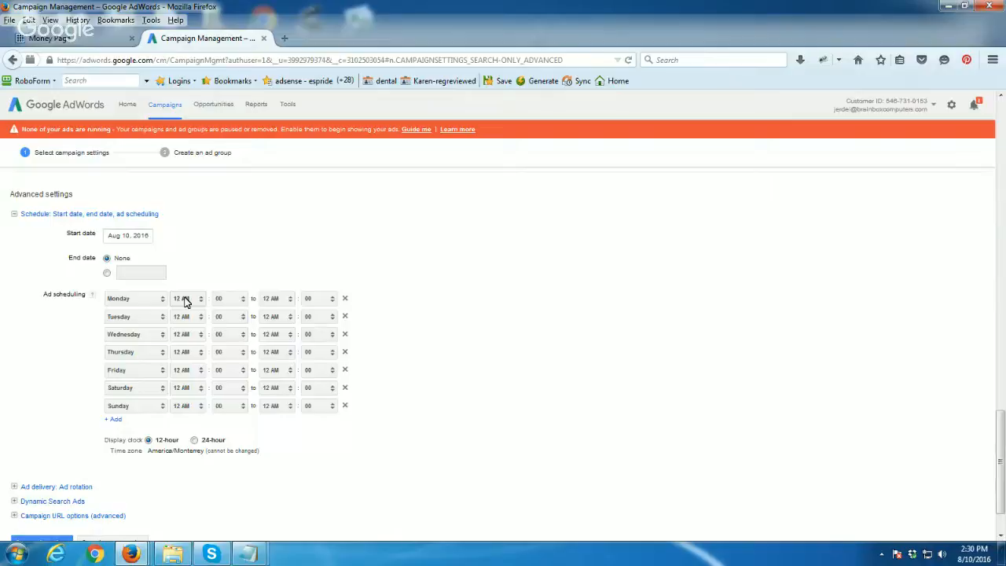
click(345, 406)
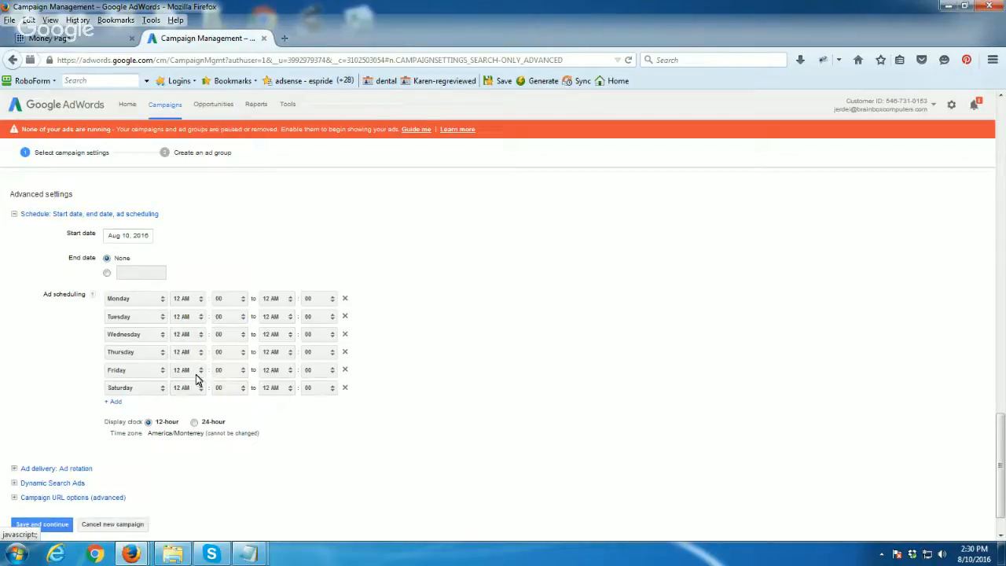
click(195, 307)
scroll(198, 366, down, 2)
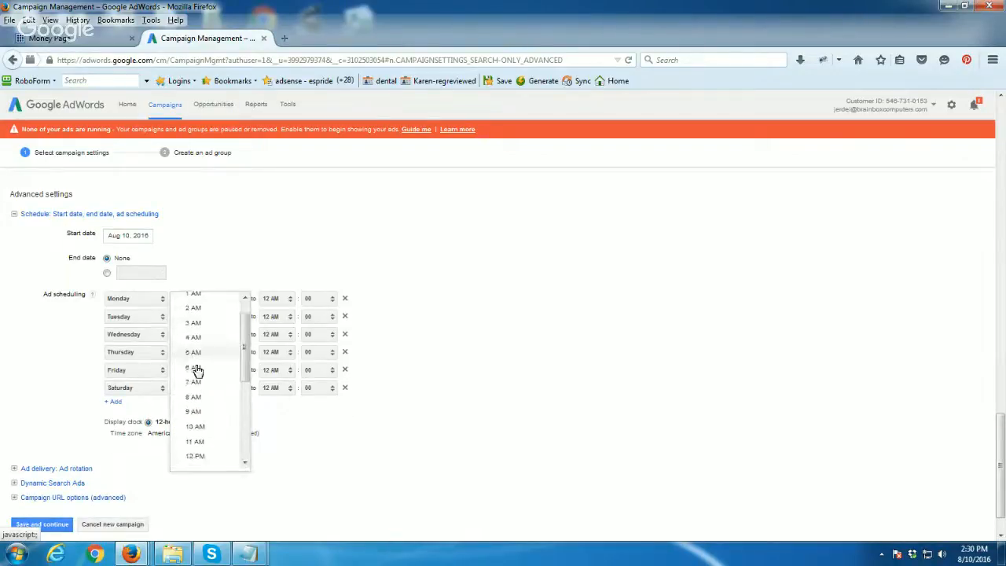
click(195, 354)
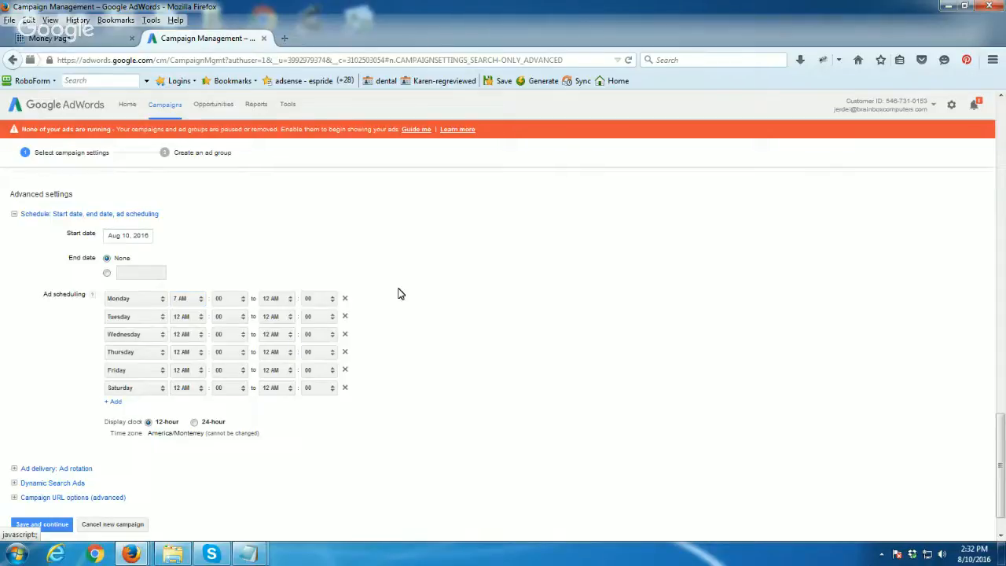
Expand the ad delivery settings and set the ad rotation to "Rotate indefinitely"
scroll(399, 293, down, 1)
click(68, 426)
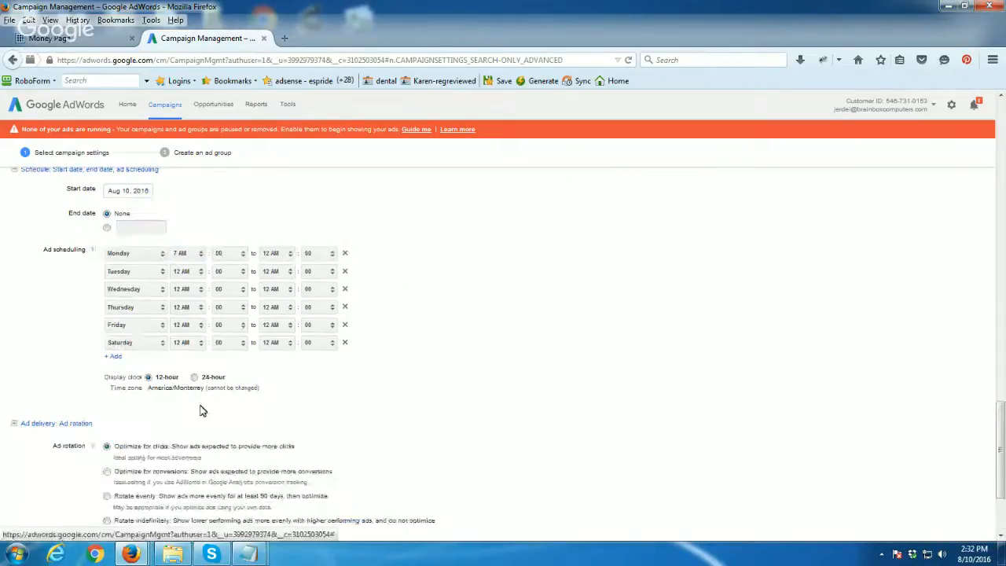
scroll(411, 404, down, 3)
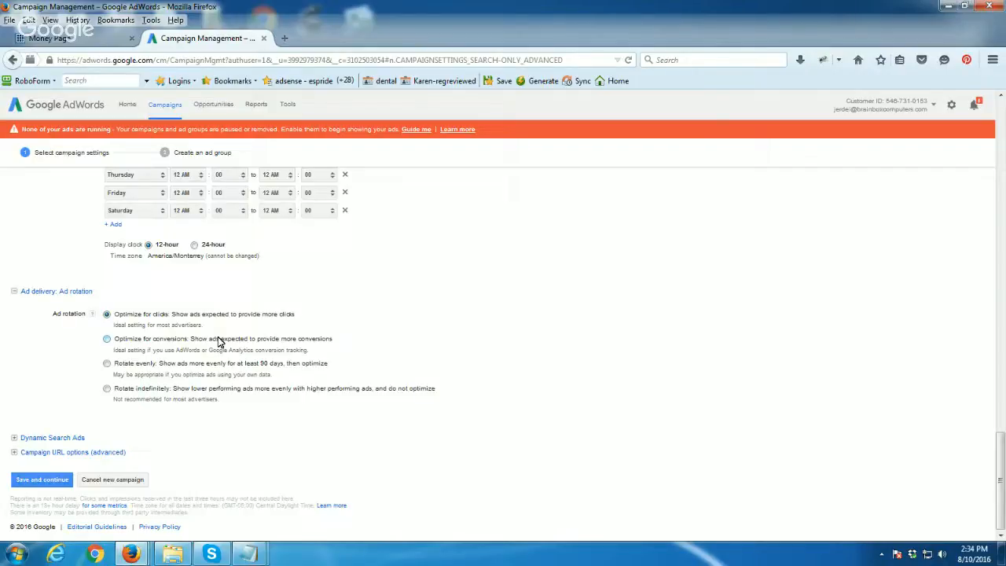
click(108, 390)
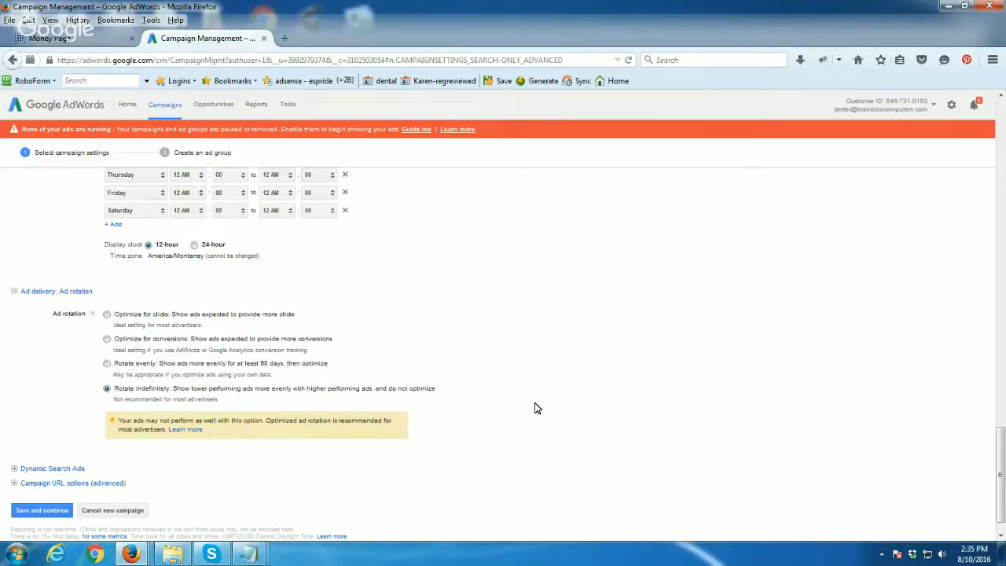
scroll(537, 408, down, 1)
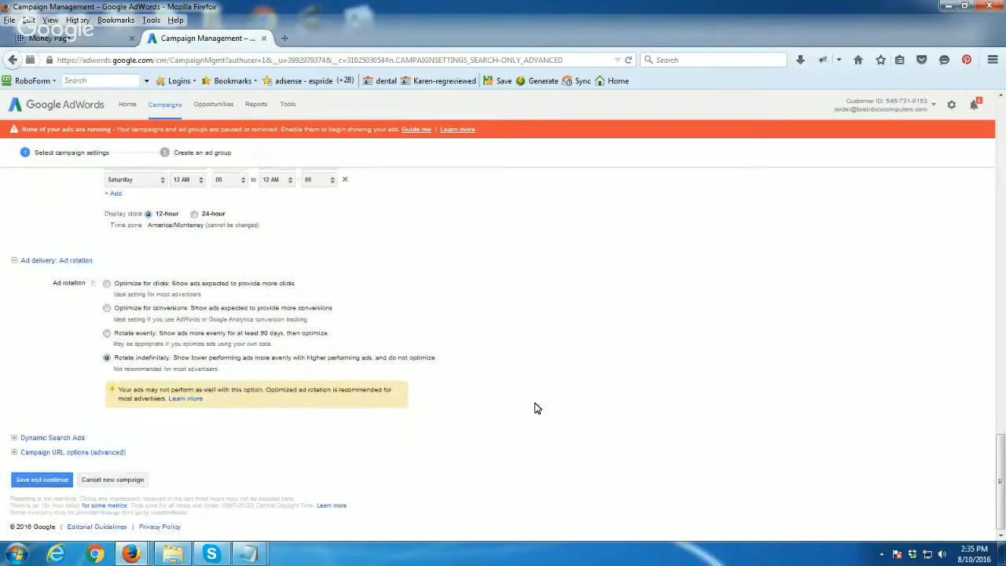